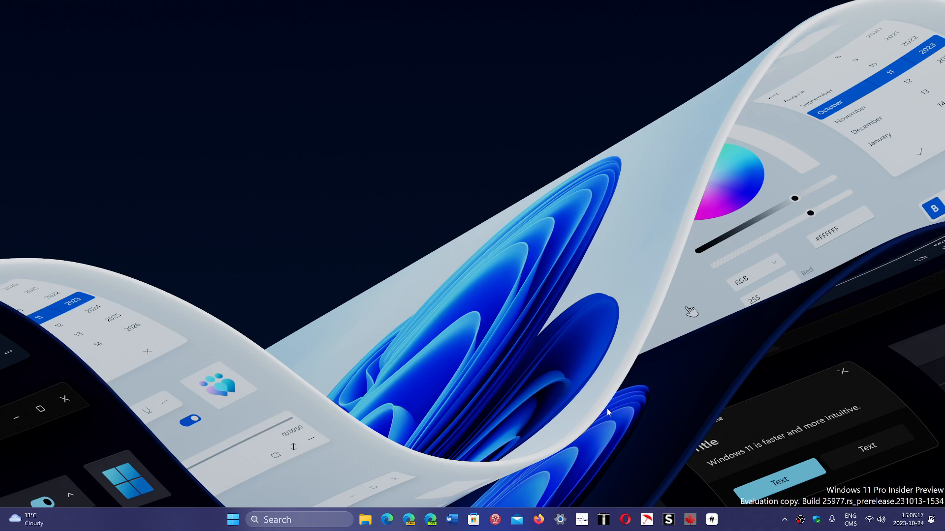
- Launch the Settings app from the Start menu's pinned apps
{"action": "left_click", "coordinate": [233, 520]}
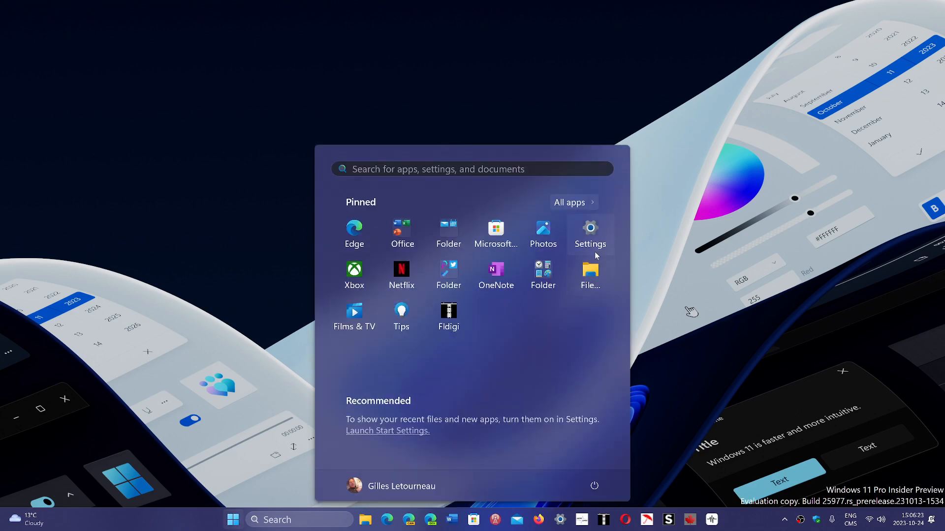
{"action": "left_click", "coordinate": [591, 231]}
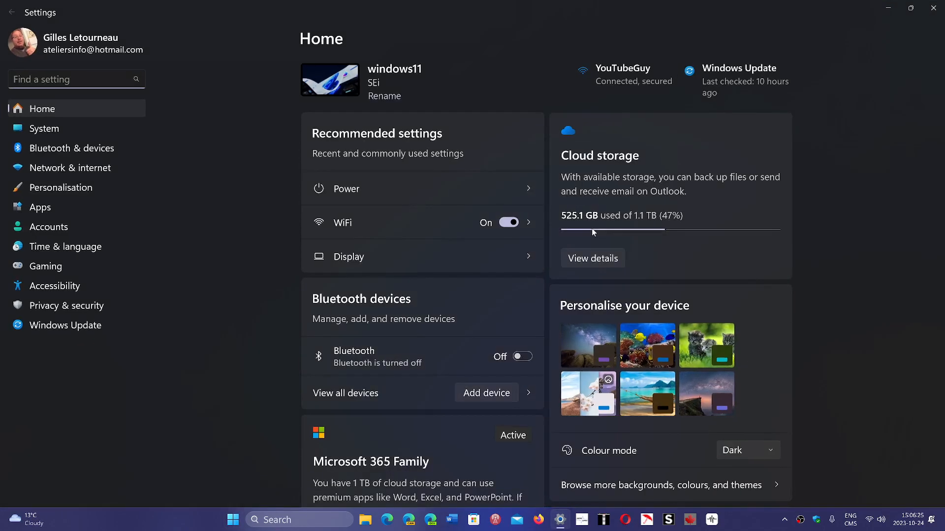
- Go to the Windows Update page from the left navigation pane
{"action": "left_click", "coordinate": [90, 329]}
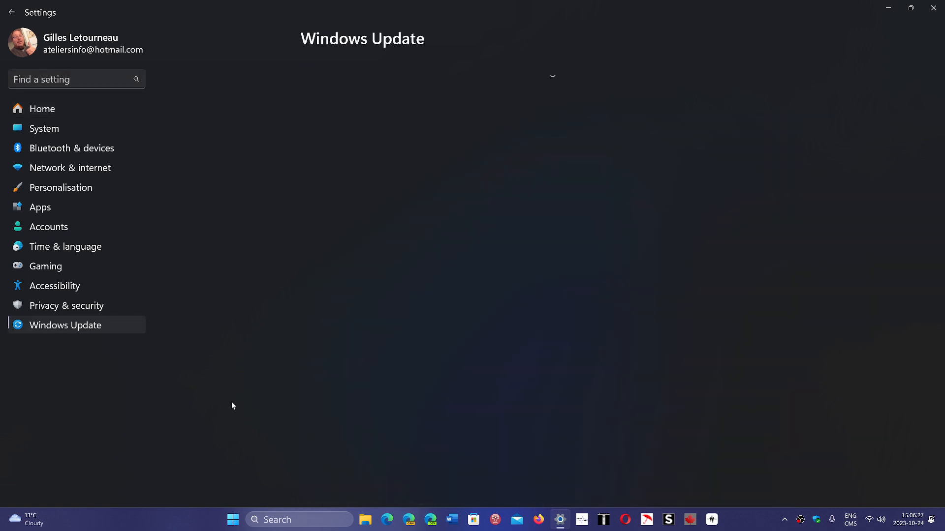